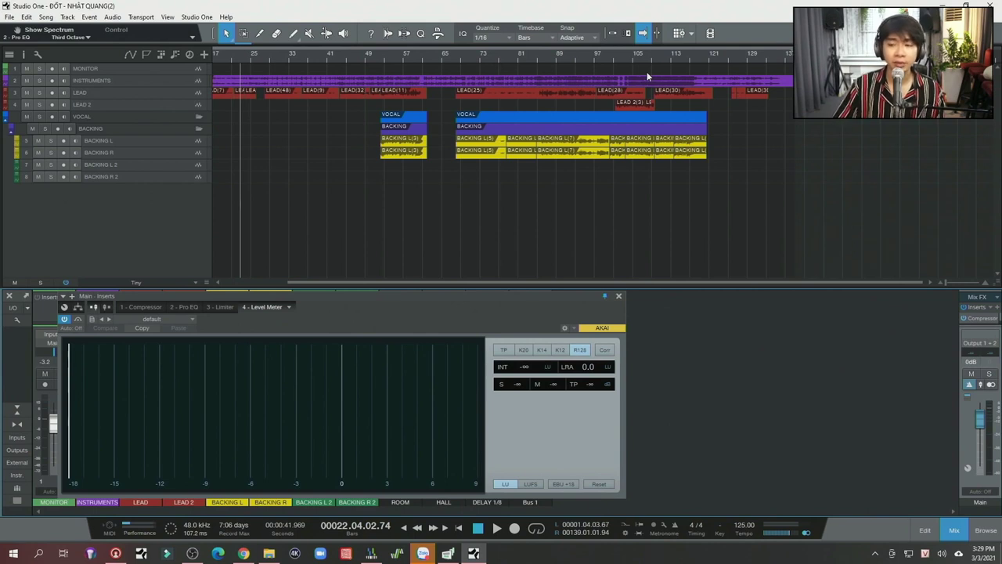
Step: Cut the low-frequency band of the main bus's Pro EQ at 197 Hz to about -1.41 dB
{"action": "left_click", "coordinate": [270, 322]}
{"action": "left_click_drag", "start_coordinate": [268, 314], "coordinate": [293, 170]}
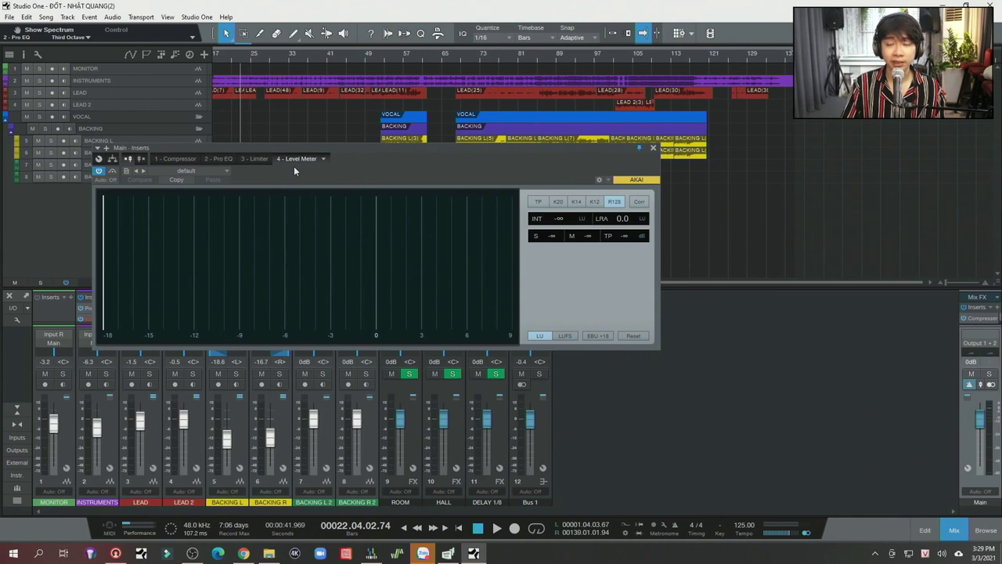
{"action": "left_click_drag", "start_coordinate": [294, 166], "coordinate": [250, 266]}
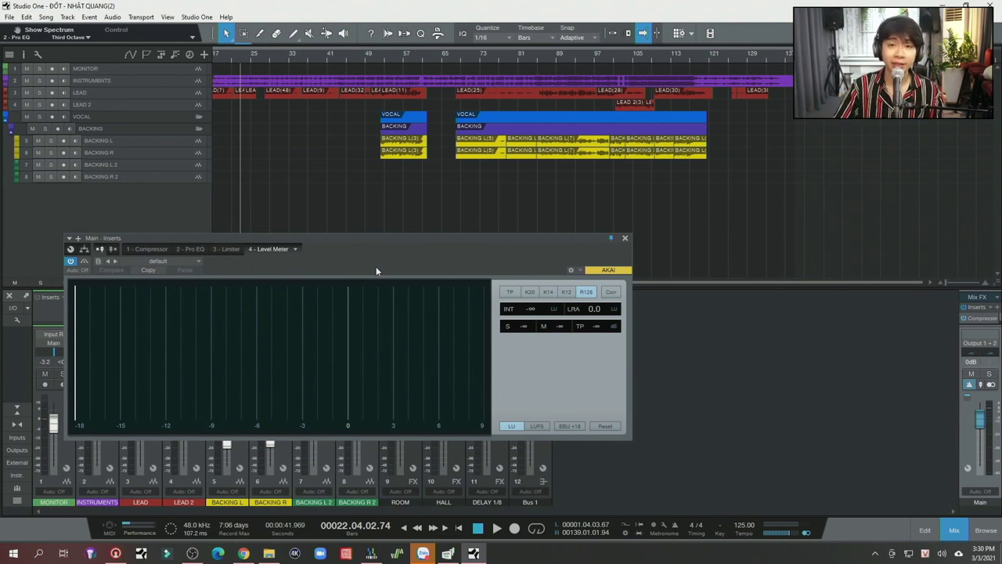
{"action": "left_click", "coordinate": [157, 250]}
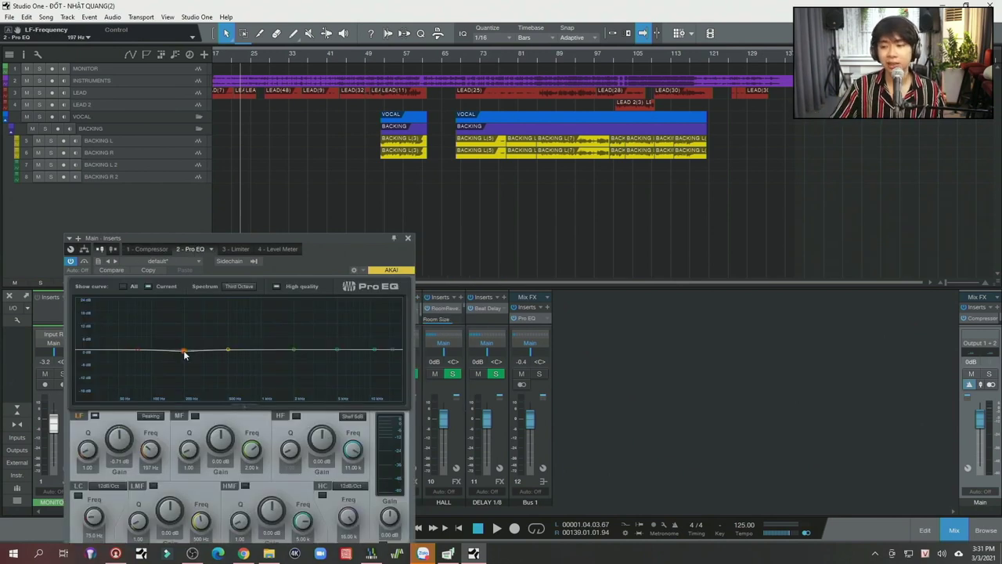
{"action": "left_click_drag", "start_coordinate": [184, 355], "coordinate": [185, 357]}
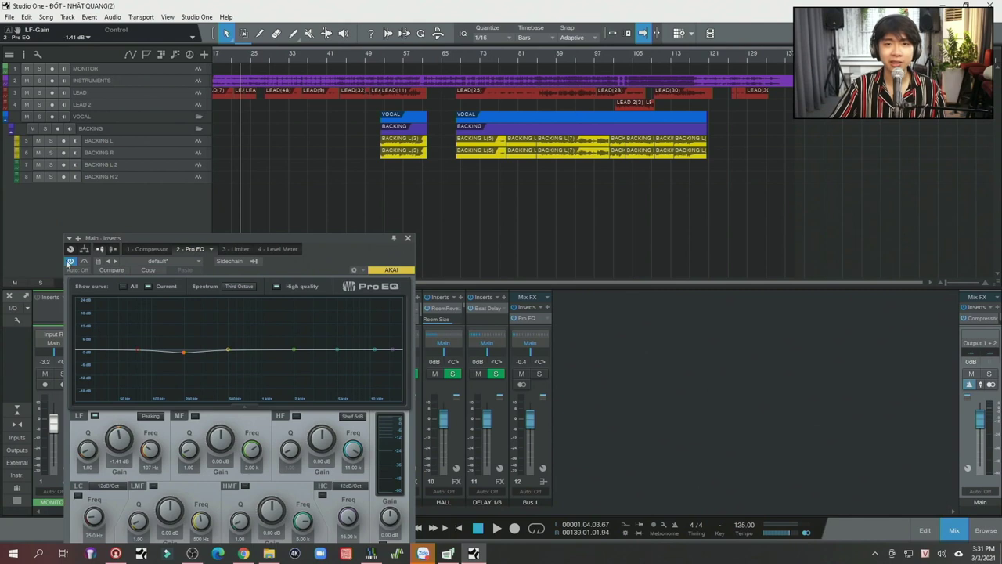
{"action": "left_click", "coordinate": [182, 361]}
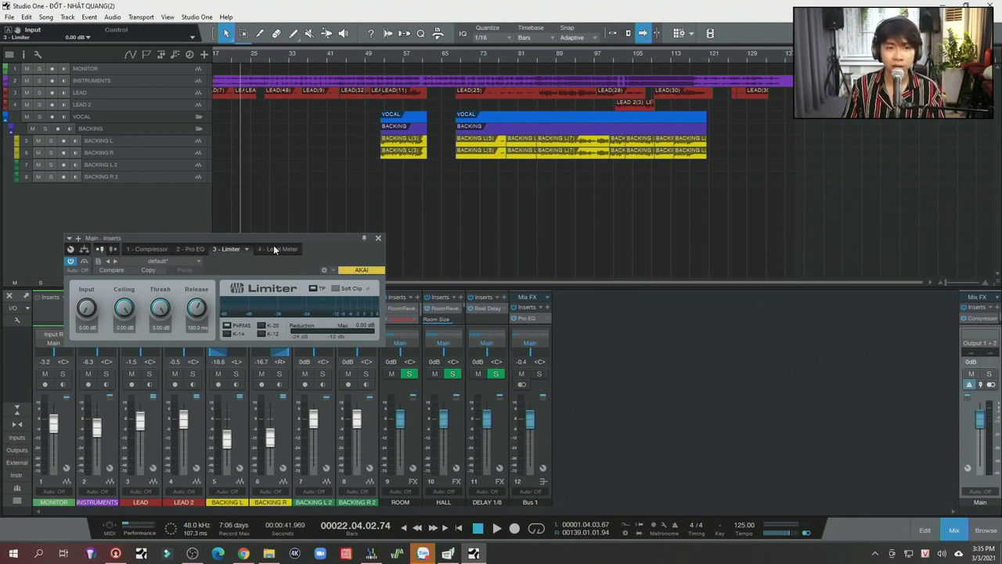
Step: Move the Limiter window clear of the mixer and play the song briefly to examine the level on its meter
{"action": "left_click_drag", "start_coordinate": [303, 268], "coordinate": [491, 129]}
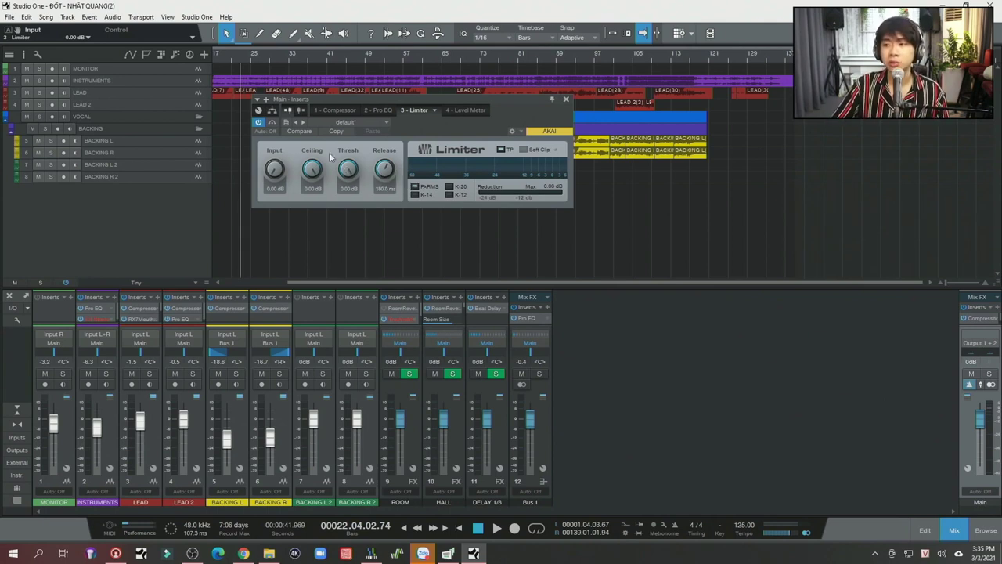
{"action": "left_click_drag", "start_coordinate": [426, 154], "coordinate": [310, 178]}
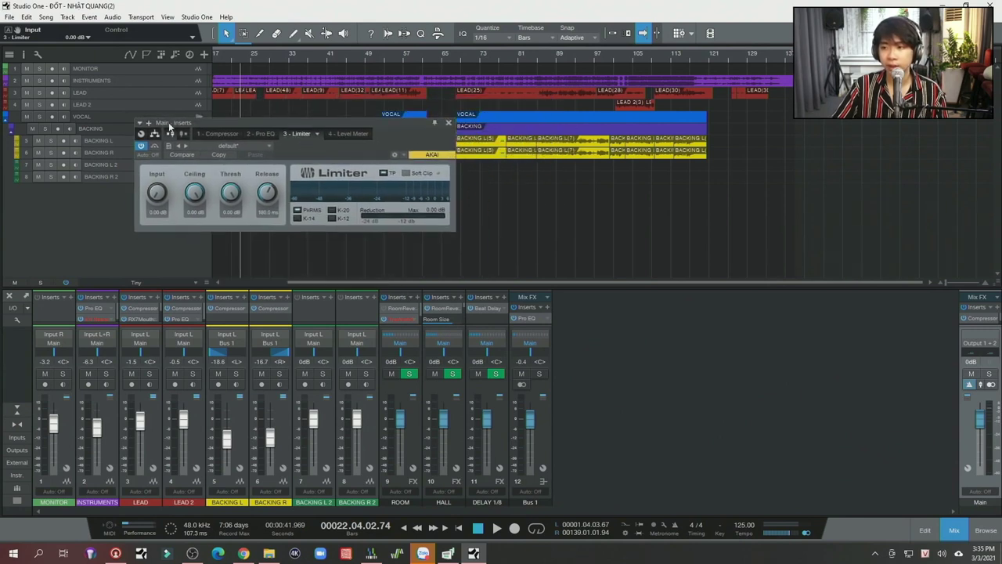
{"action": "left_click", "coordinate": [153, 201]}
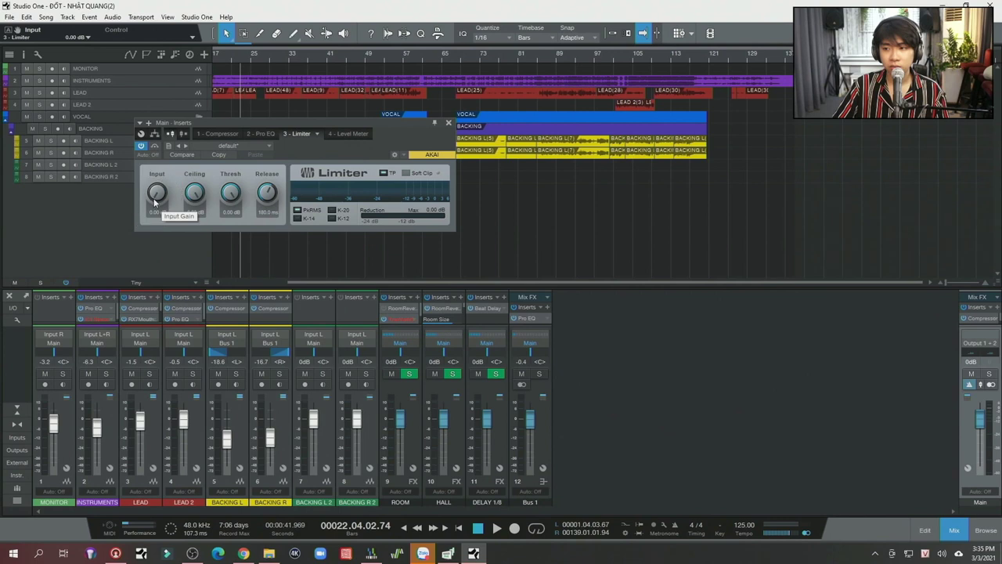
{"action": "left_click", "coordinate": [265, 200]}
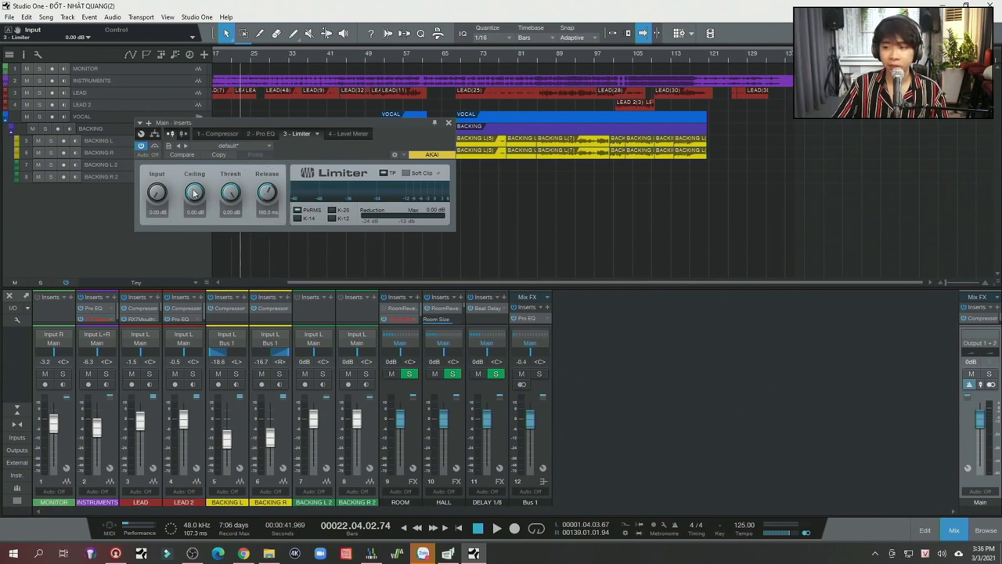
{"action": "left_click", "coordinate": [159, 187]}
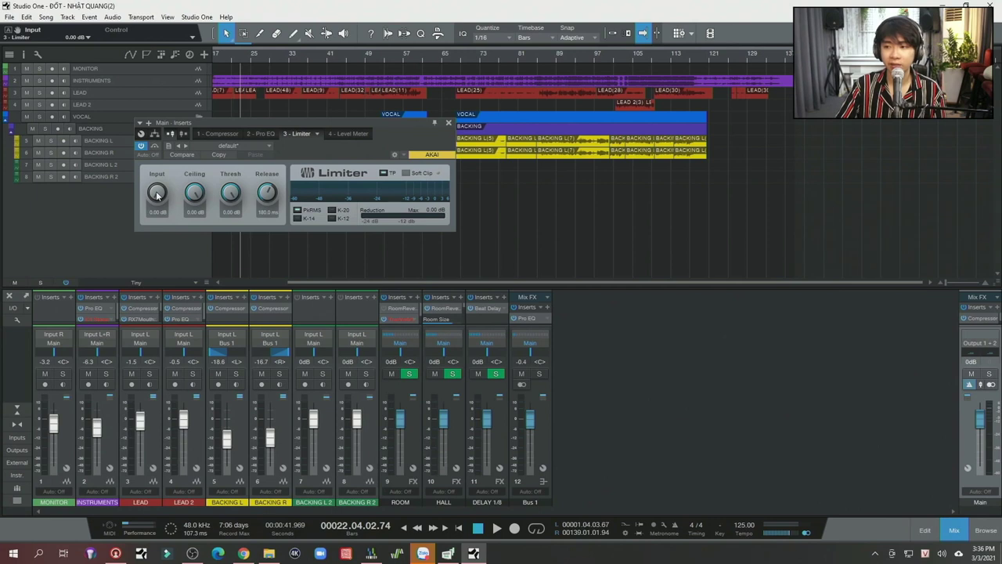
{"action": "key", "text": "space"}
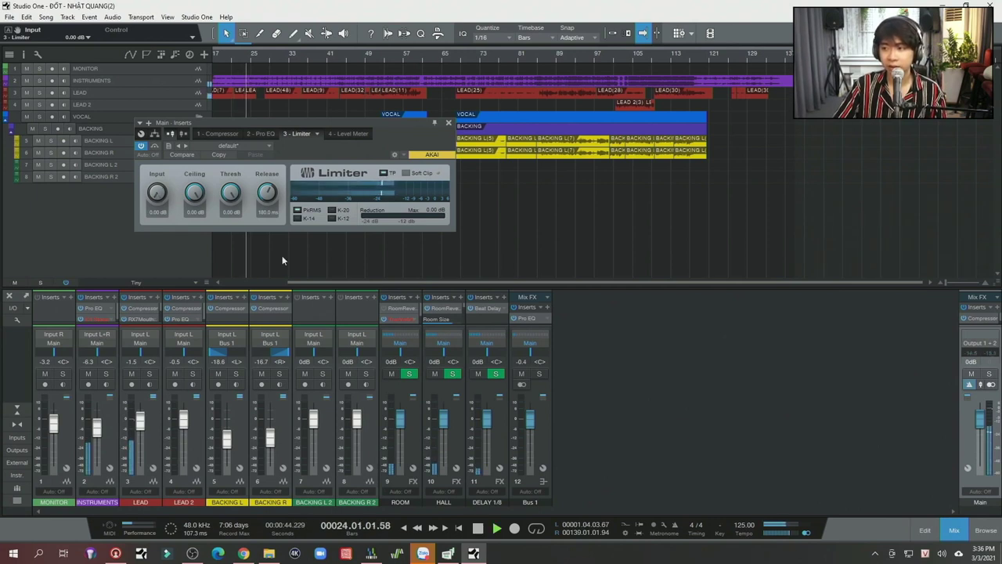
{"action": "key", "text": "space"}
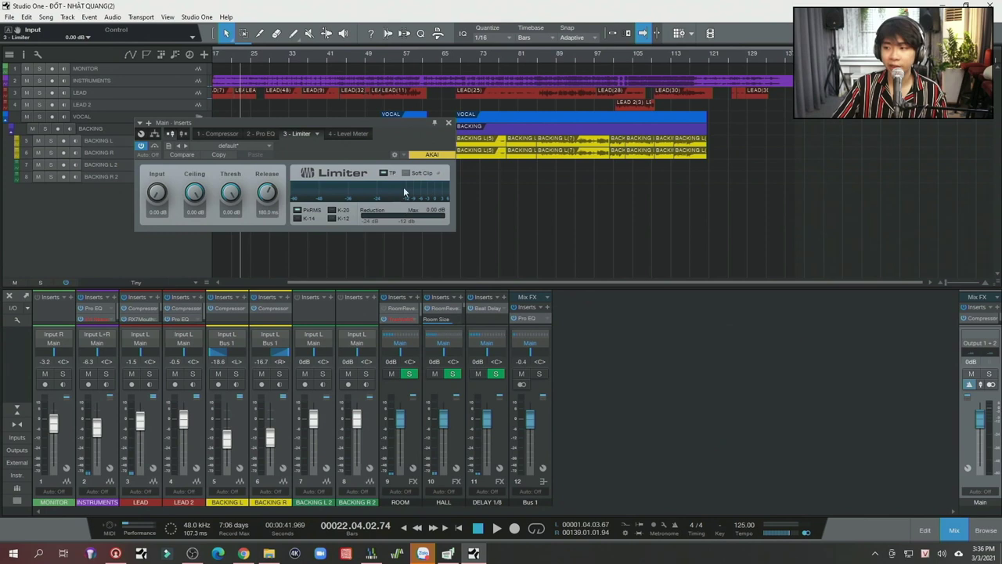
{"action": "mouse_move", "coordinate": [398, 197]}
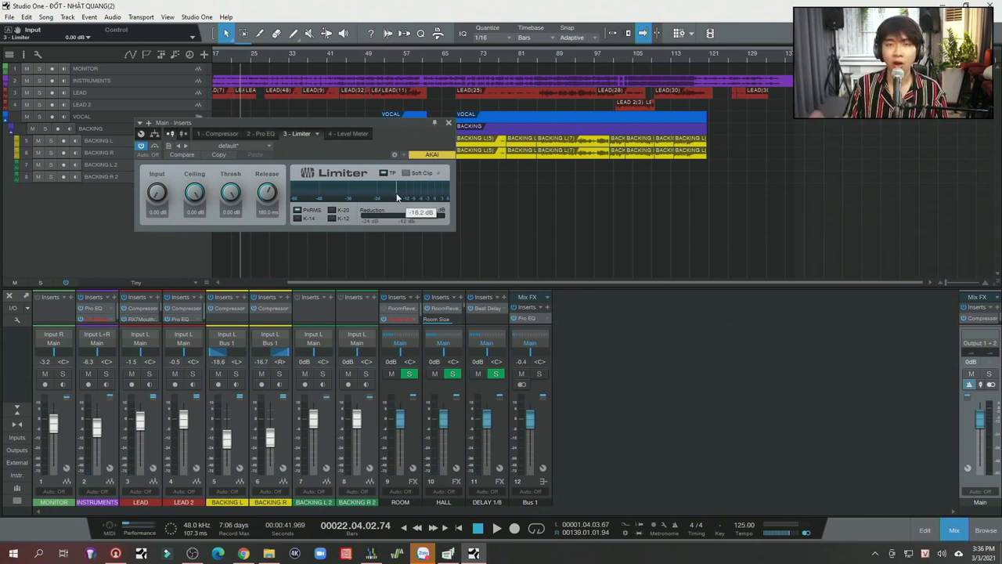
Step: Audition the song with the Limiter's input gain at 3.60 dB, and reset the gain to 0 dB
{"action": "left_click_drag", "start_coordinate": [148, 204], "coordinate": [162, 180]}
{"action": "key", "text": "space"}
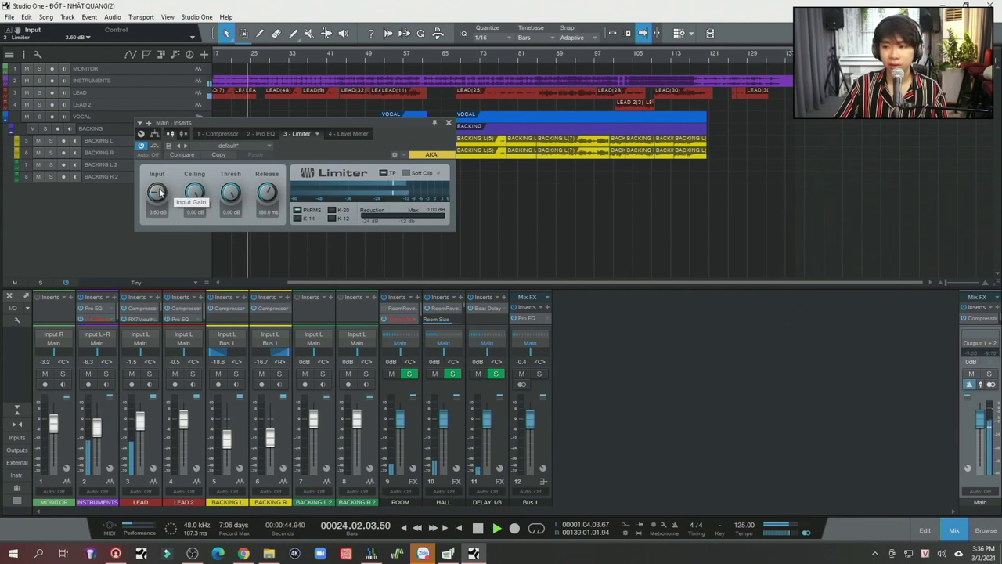
{"action": "key", "text": "space"}
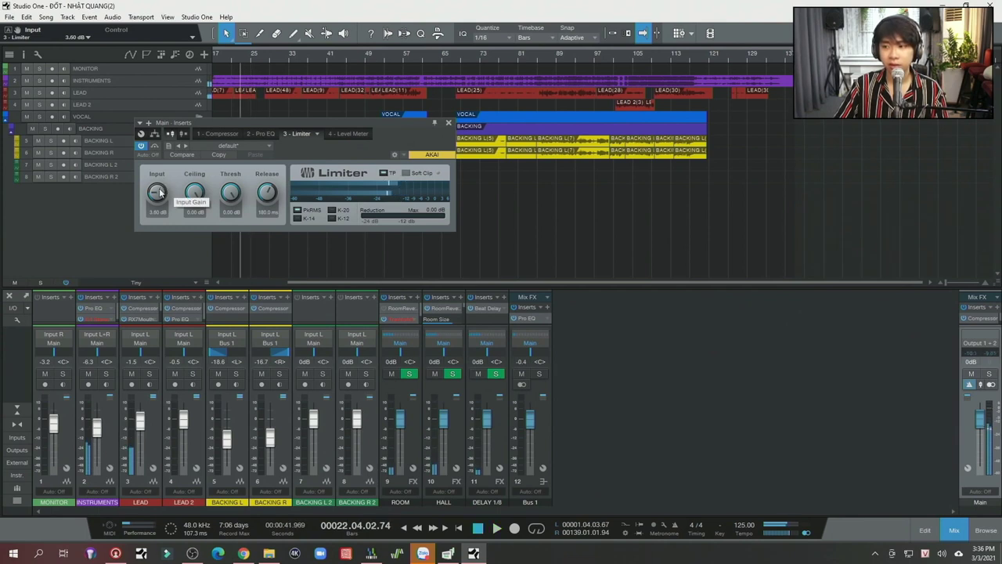
{"action": "left_click", "coordinate": [157, 191], "text": "ctrl"}
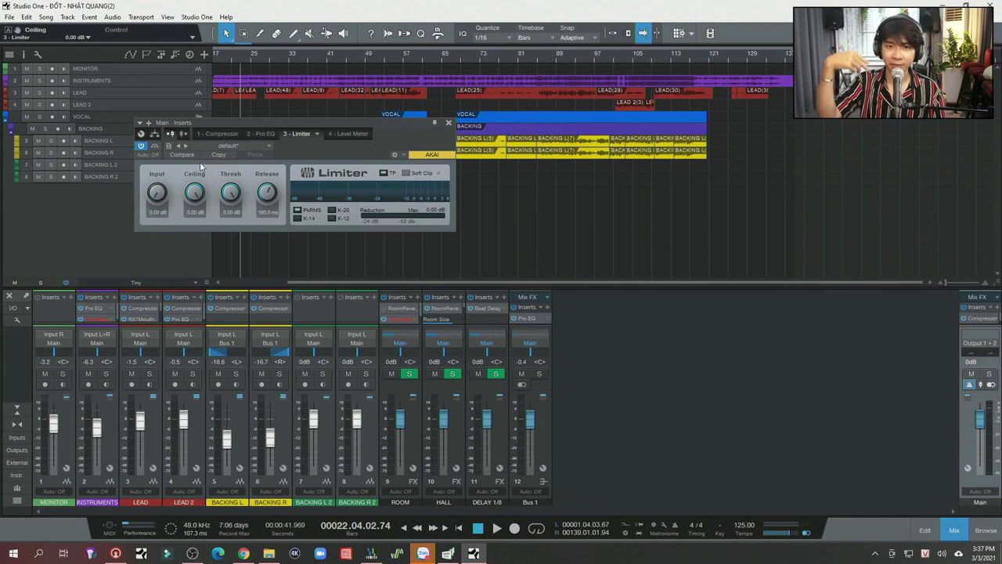
Step: Try lowering the Limiter's threshold to -2.22 dB and to -0.90 dB, returning it to 0 dB each time
{"action": "left_click_drag", "start_coordinate": [195, 193], "coordinate": [214, 122]}
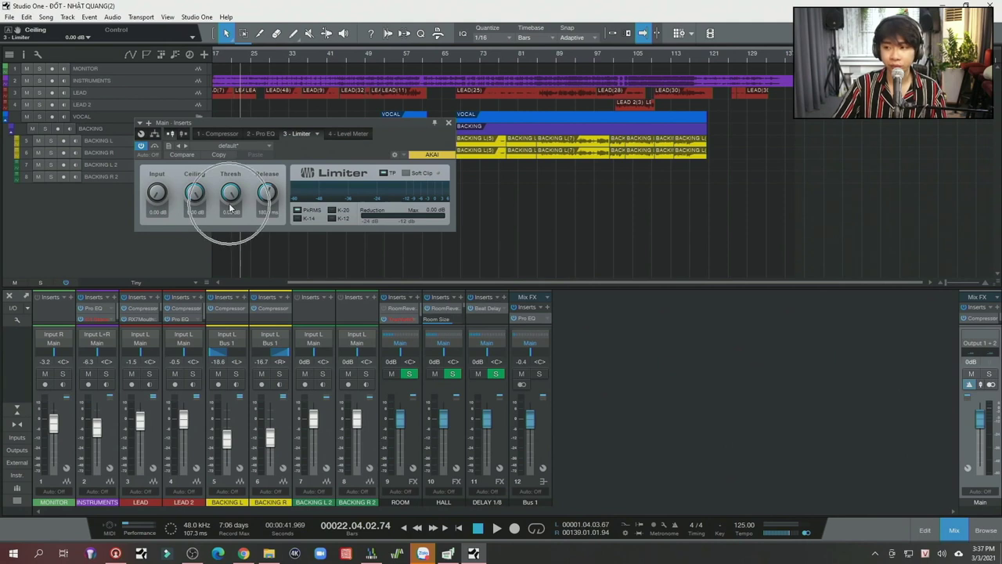
{"action": "left_click_drag", "start_coordinate": [234, 198], "coordinate": [234, 147]}
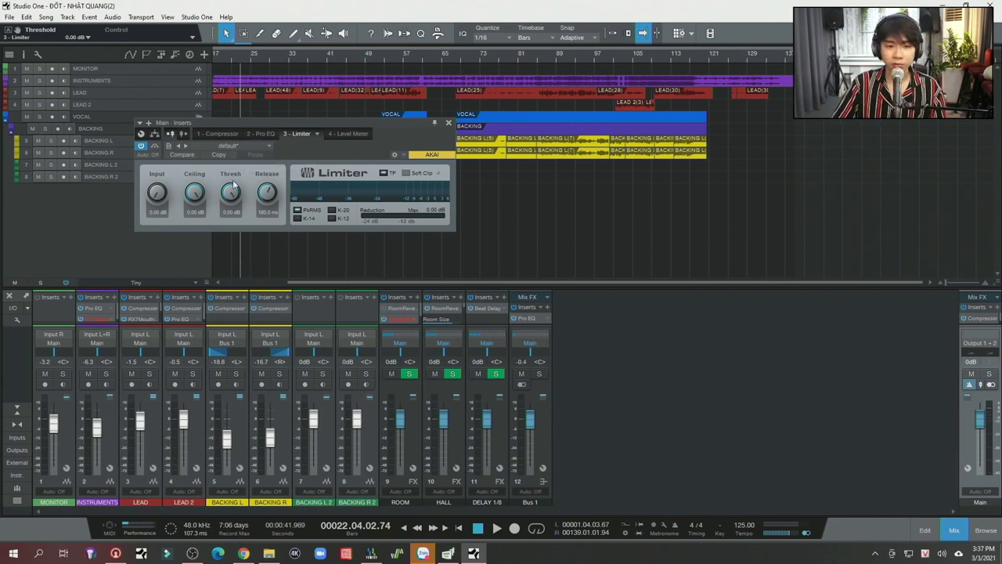
{"action": "left_click_drag", "start_coordinate": [233, 183], "coordinate": [229, 216]}
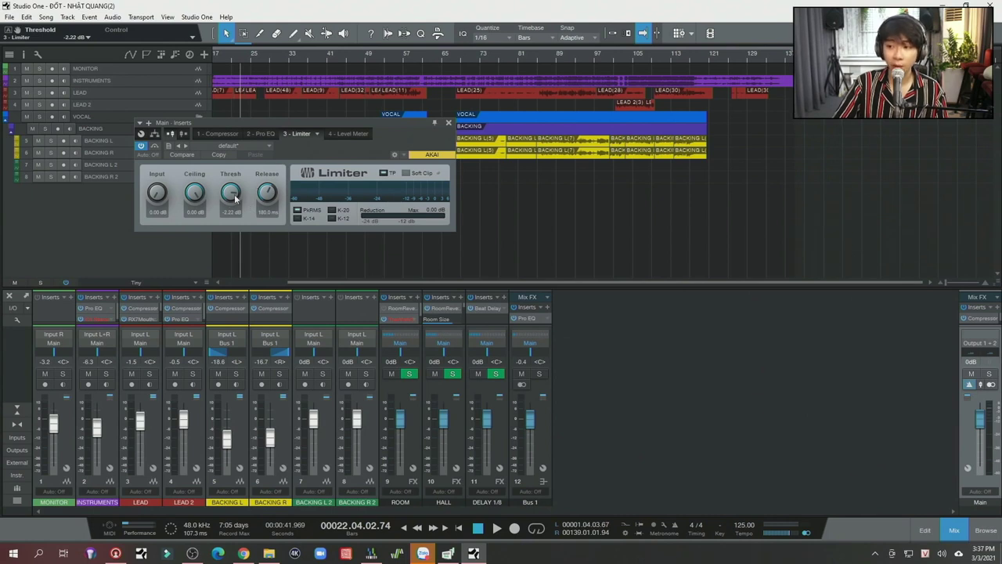
{"action": "left_click_drag", "start_coordinate": [231, 190], "coordinate": [247, 161]}
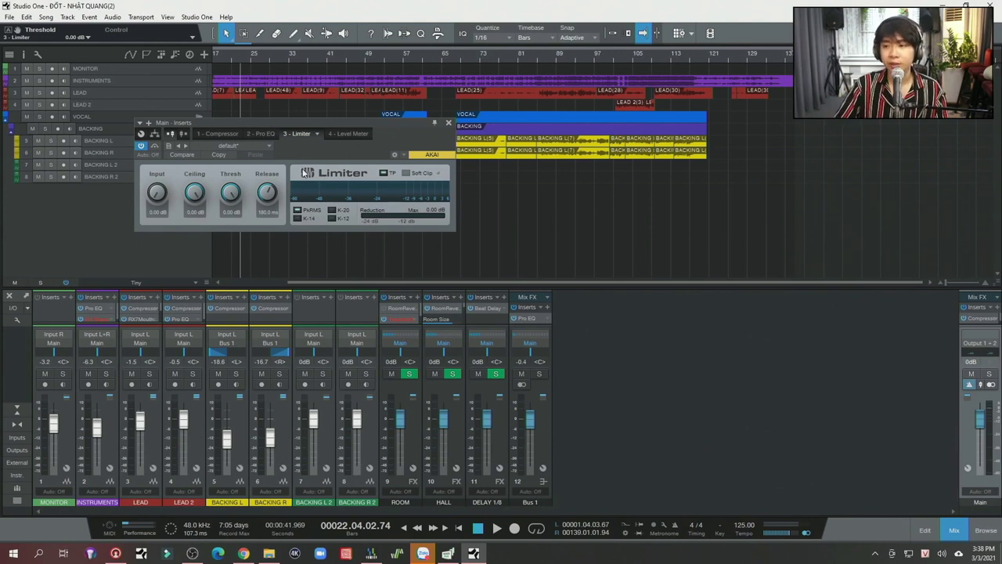
{"action": "mouse_move", "coordinate": [160, 195]}
{"action": "left_mouse_down"}
{"action": "mouse_move", "coordinate": [159, 174]}
{"action": "mouse_move", "coordinate": [156, 193]}
{"action": "left_mouse_up"}
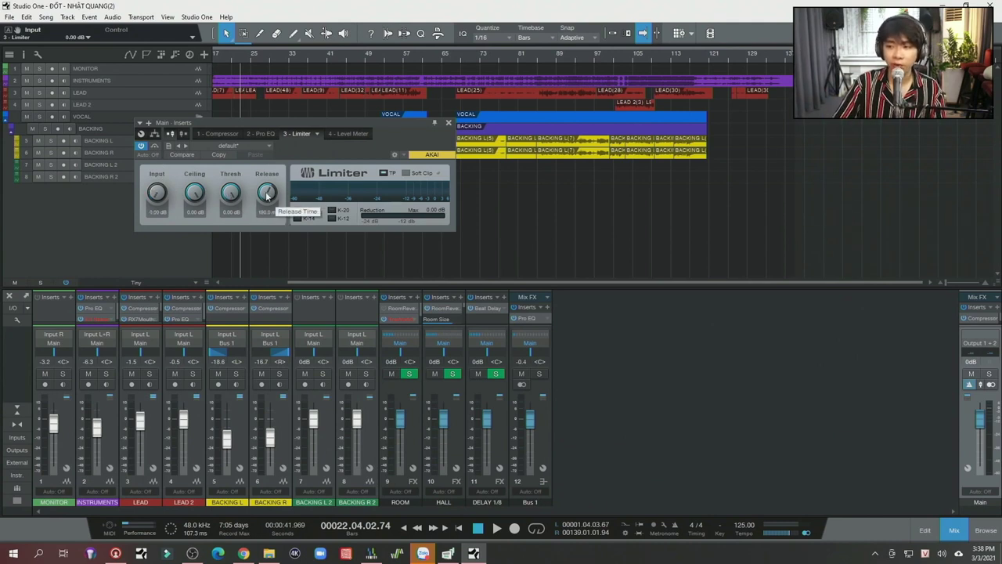
{"action": "left_click_drag", "start_coordinate": [231, 194], "coordinate": [252, 228]}
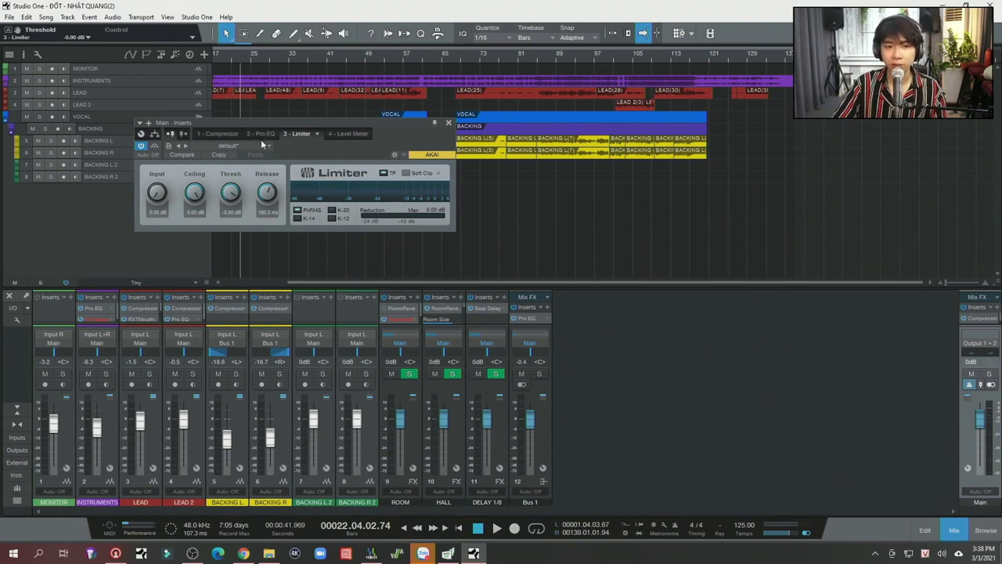
{"action": "mouse_move", "coordinate": [241, 192]}
{"action": "left_mouse_down"}
{"action": "mouse_move", "coordinate": [240, 206]}
{"action": "mouse_move", "coordinate": [249, 197]}
{"action": "left_mouse_up"}
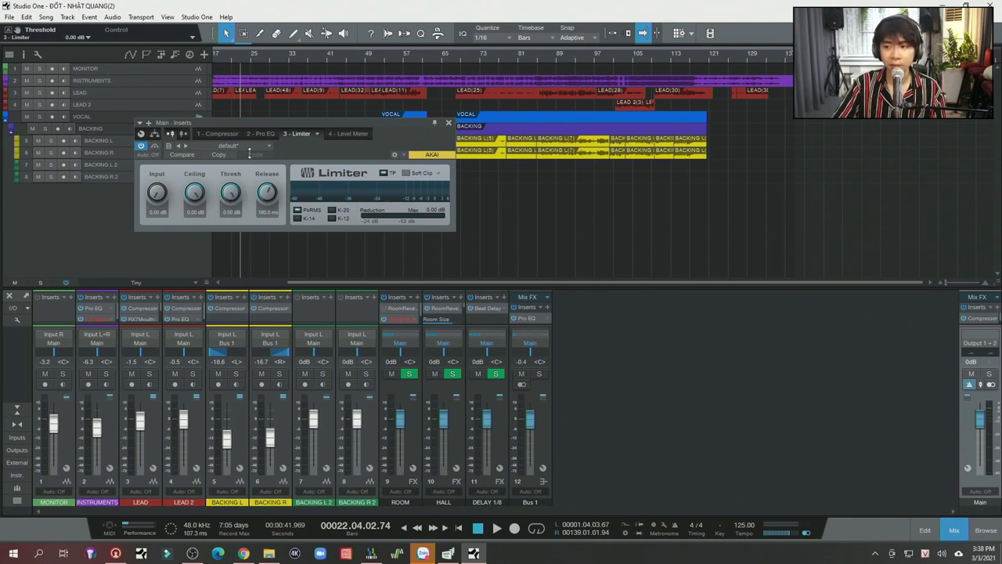
Step: Try a Limiter ceiling of -3 dB, and reset the ceiling to 0 dB
{"action": "left_click", "coordinate": [188, 213]}
{"action": "type", "text": "-3"}
{"action": "key", "text": "Return"}
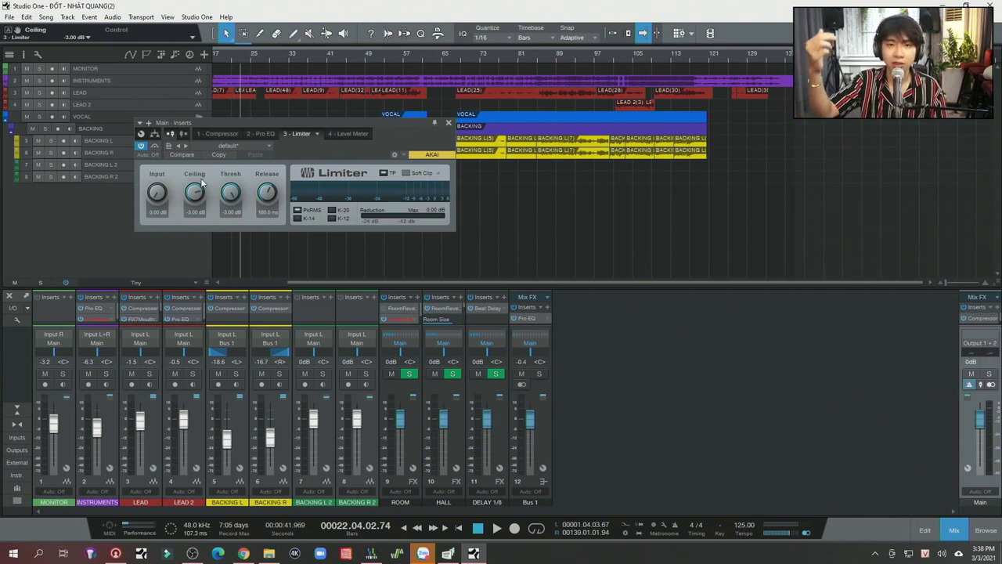
{"action": "double_click", "coordinate": [202, 193]}
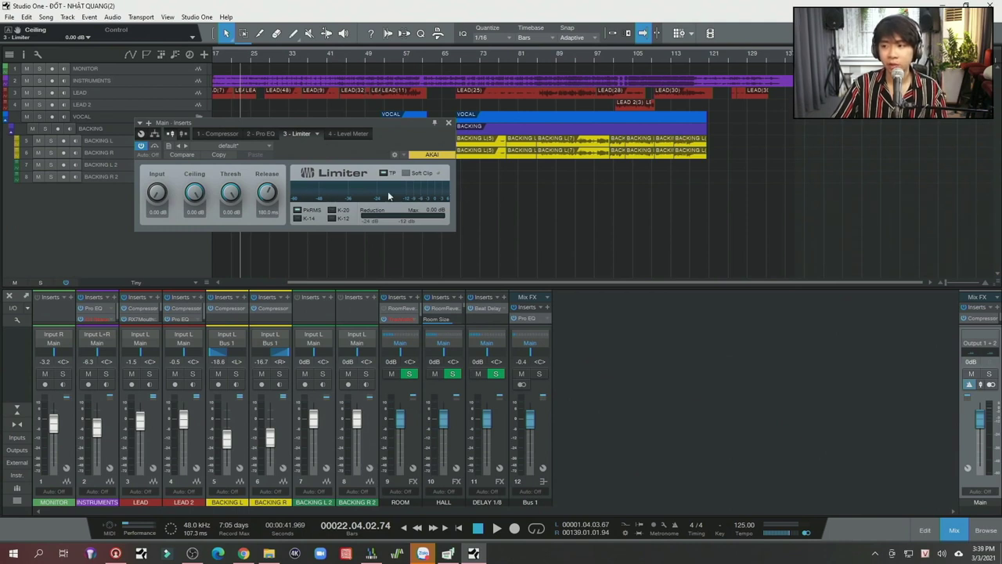
Step: Keep the main bus's Limiter and Level Meter open in separate stacked windows, and switch the meter's scale to LUFS
{"action": "left_click", "coordinate": [432, 123]}
{"action": "left_click", "coordinate": [348, 134]}
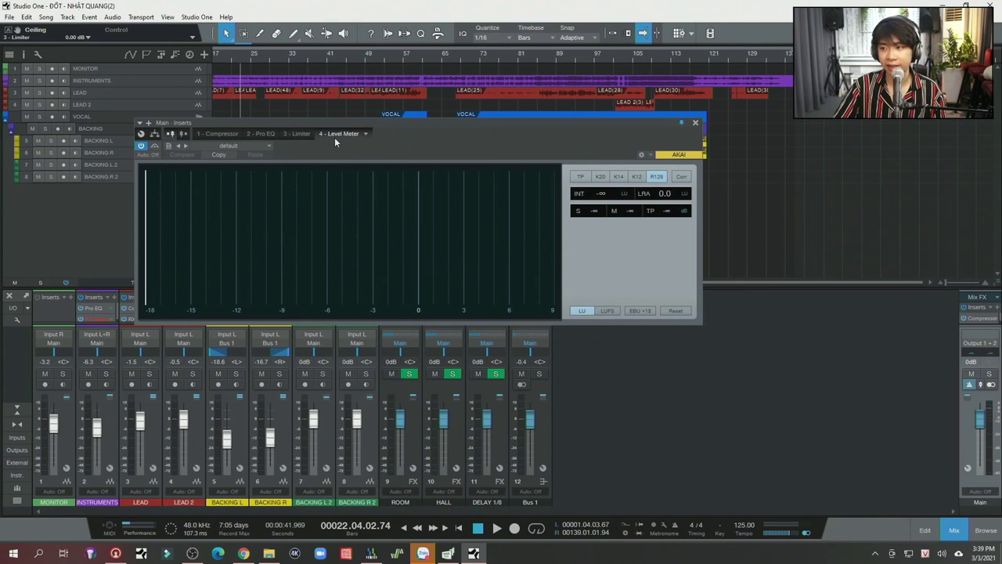
{"action": "left_click_drag", "start_coordinate": [623, 133], "coordinate": [603, 238]}
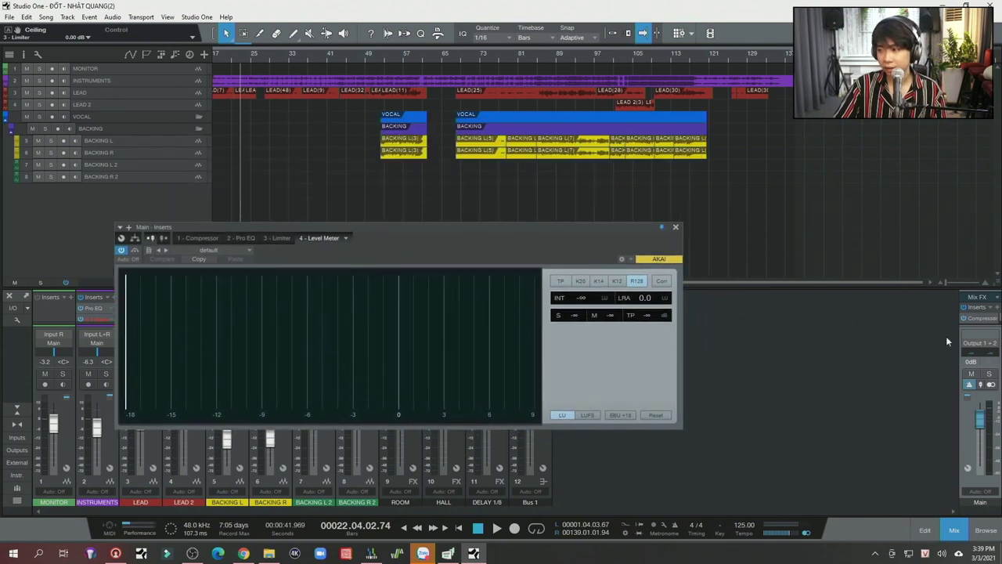
{"action": "left_click_drag", "start_coordinate": [933, 290], "coordinate": [933, 92]}
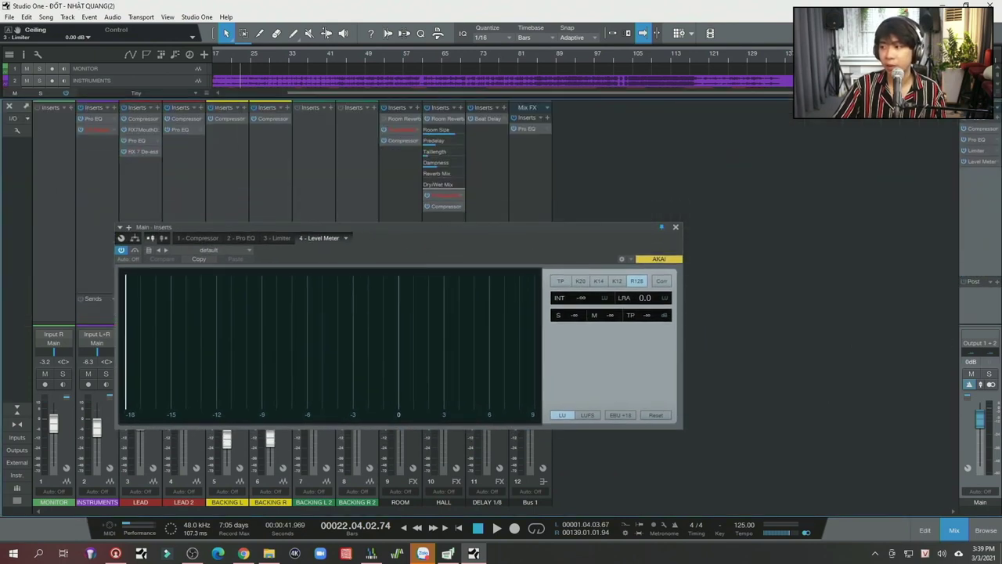
{"action": "left_click", "coordinate": [975, 150]}
{"action": "left_click_drag", "start_coordinate": [373, 148], "coordinate": [307, 121]}
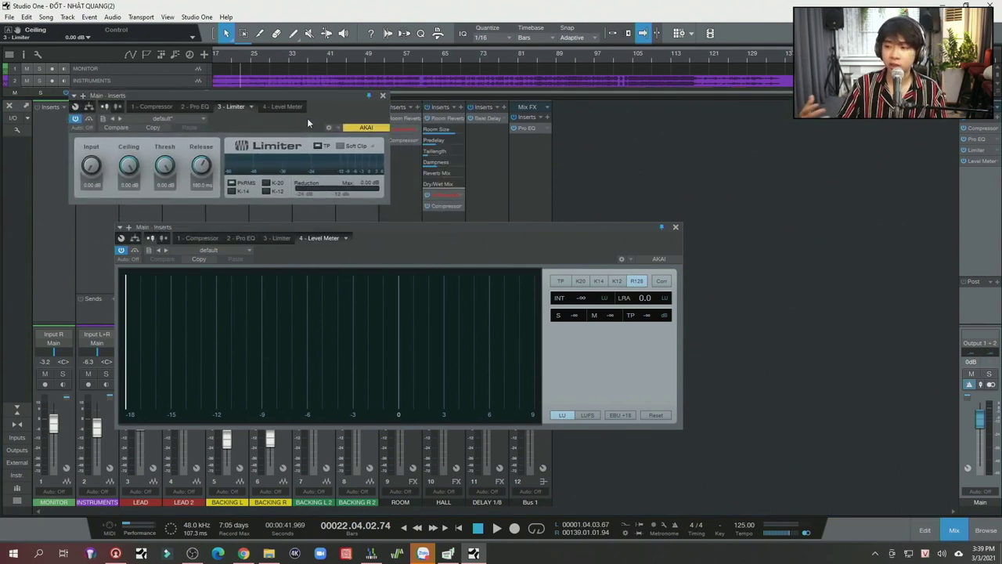
{"action": "left_click_drag", "start_coordinate": [508, 94], "coordinate": [508, 286]}
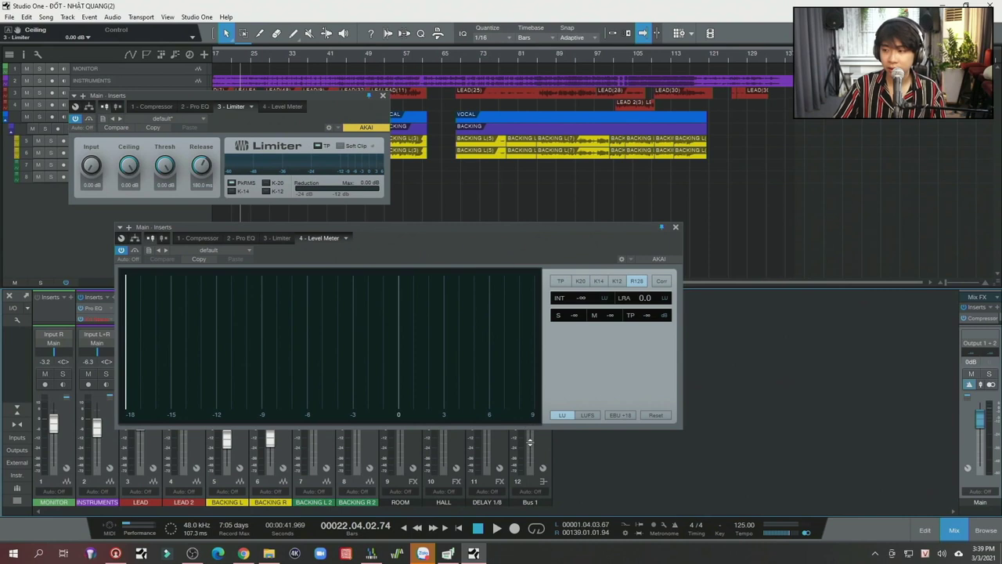
{"action": "left_click_drag", "start_coordinate": [481, 240], "coordinate": [416, 225]}
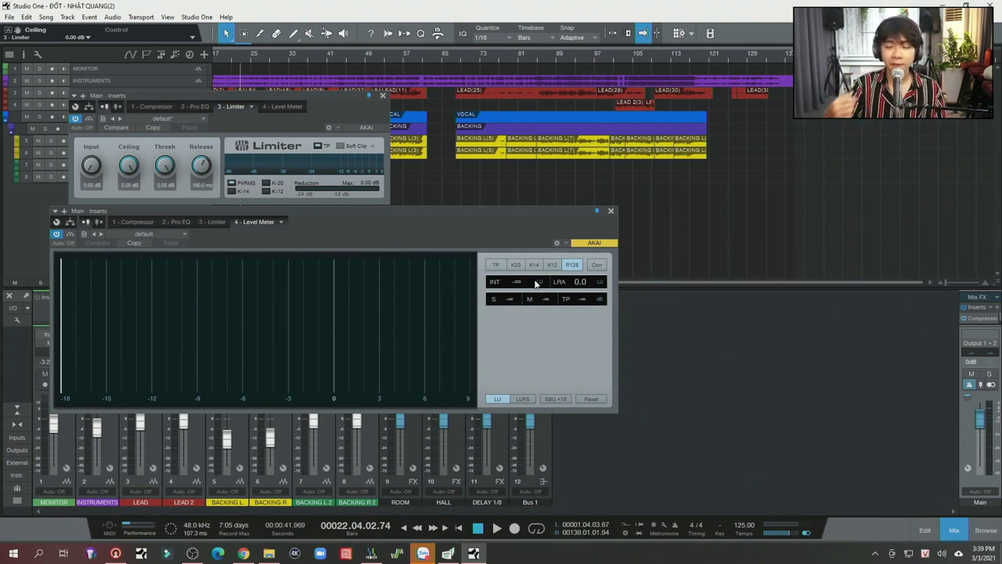
{"action": "left_click", "coordinate": [522, 399]}
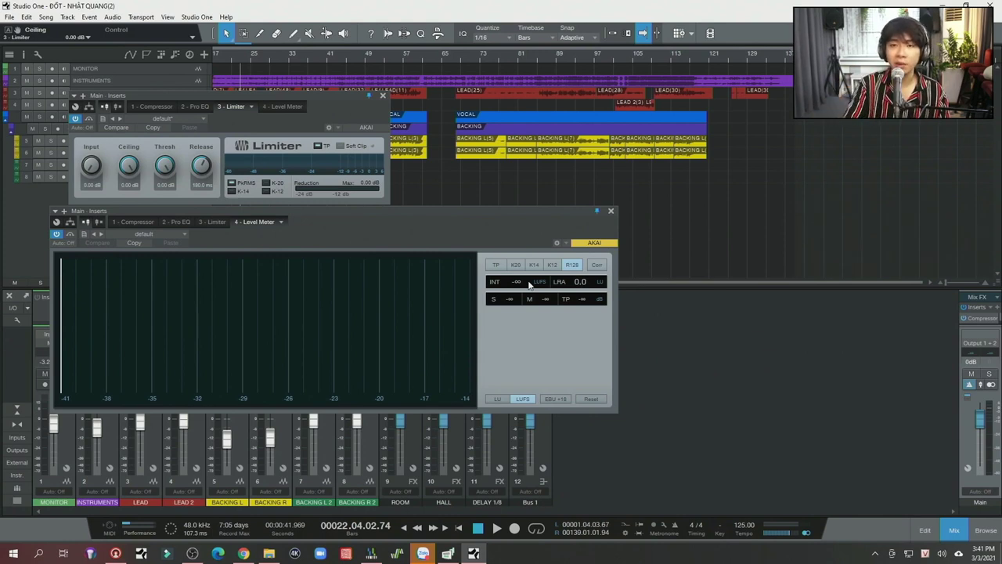
Step: Switch to Chrome and read the recommended streaming loudness in the "lufs for spotify" search results
{"action": "left_click", "coordinate": [243, 553]}
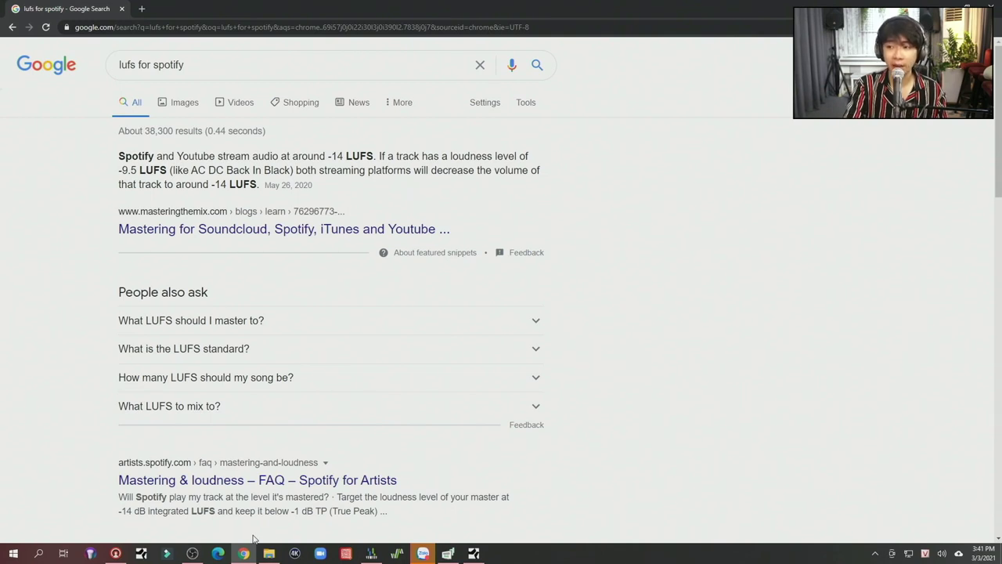
{"action": "left_click", "coordinate": [347, 159]}
{"action": "left_click", "coordinate": [347, 159]}
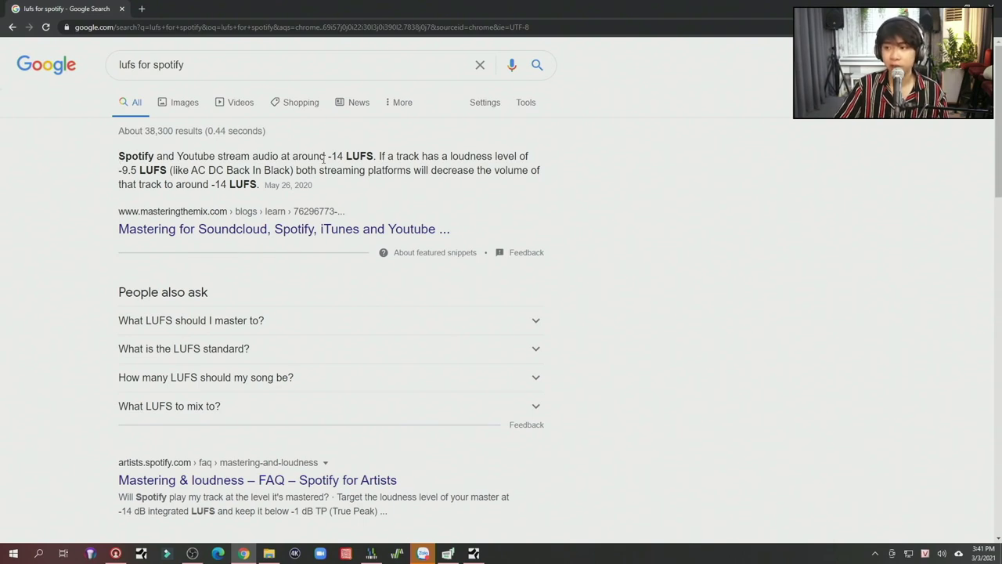
{"action": "left_click_drag", "start_coordinate": [329, 157], "coordinate": [374, 156]}
{"action": "left_click", "coordinate": [379, 159]}
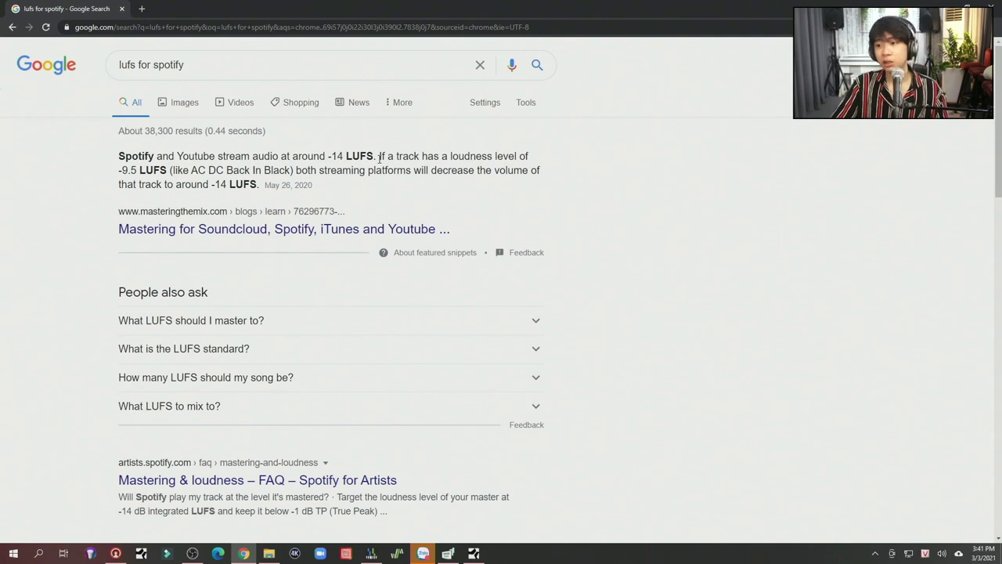
Step: Switch back to Studio One and move the playback position to around bar 52
{"action": "key", "text": "alt+Tab"}
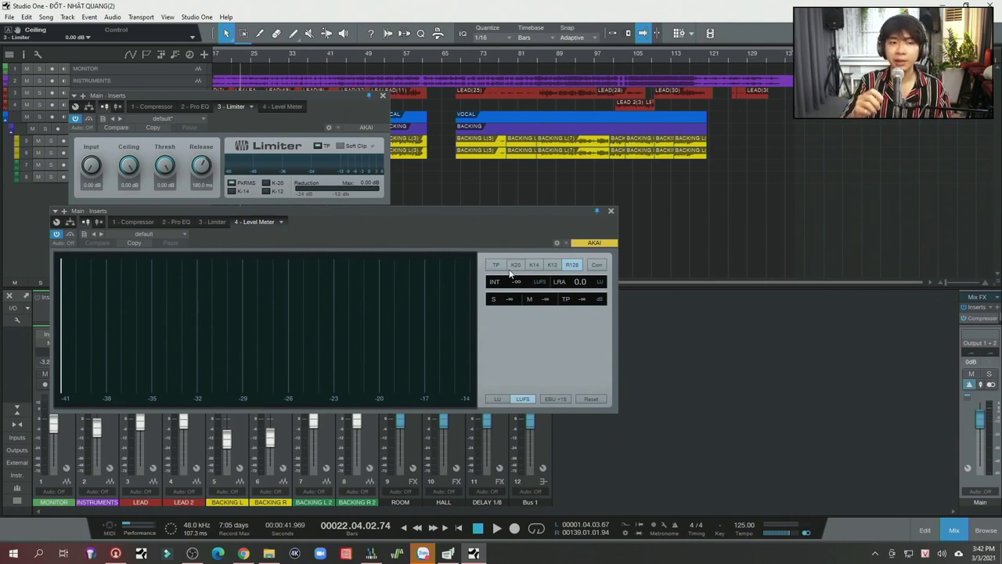
{"action": "left_click", "coordinate": [378, 74]}
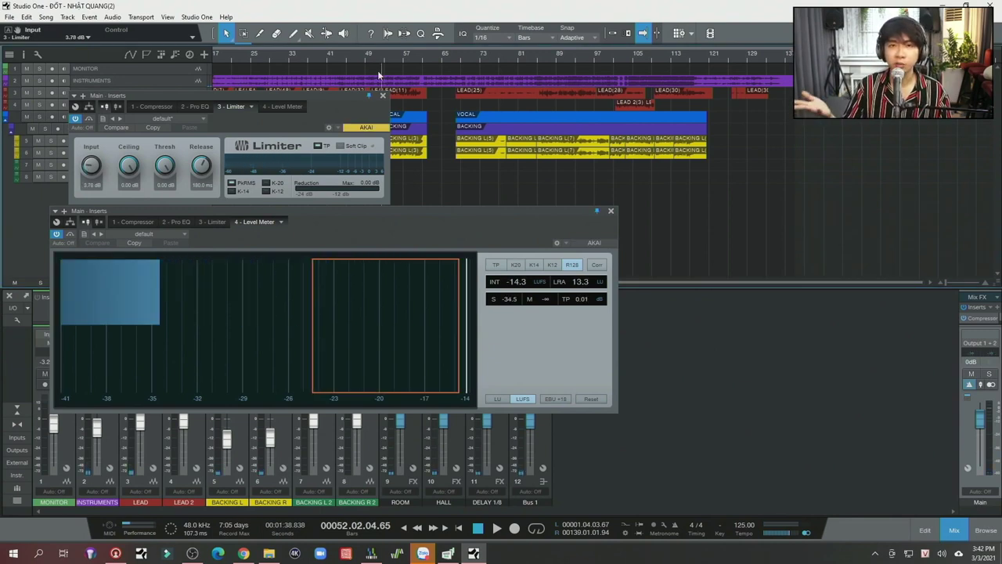